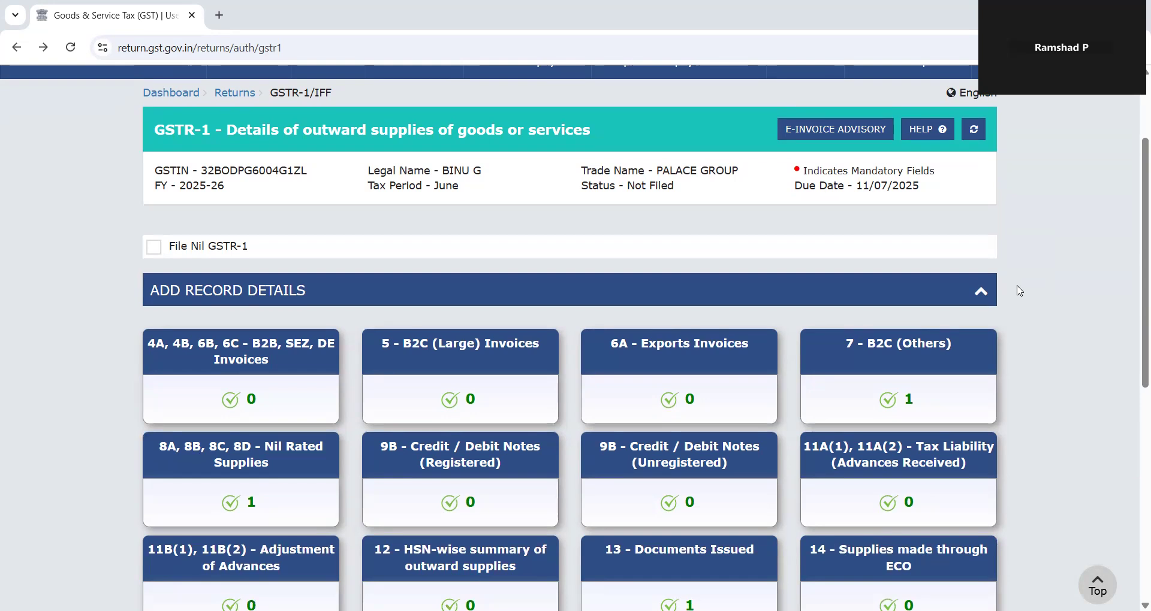
Review the nil rated, exempted and non-GST supplies entered in Table 8, and return to the GSTR-1 overview.
{"action": "scroll", "coordinate": [1019, 291], "scroll_direction": "down", "scroll_amount": 2}
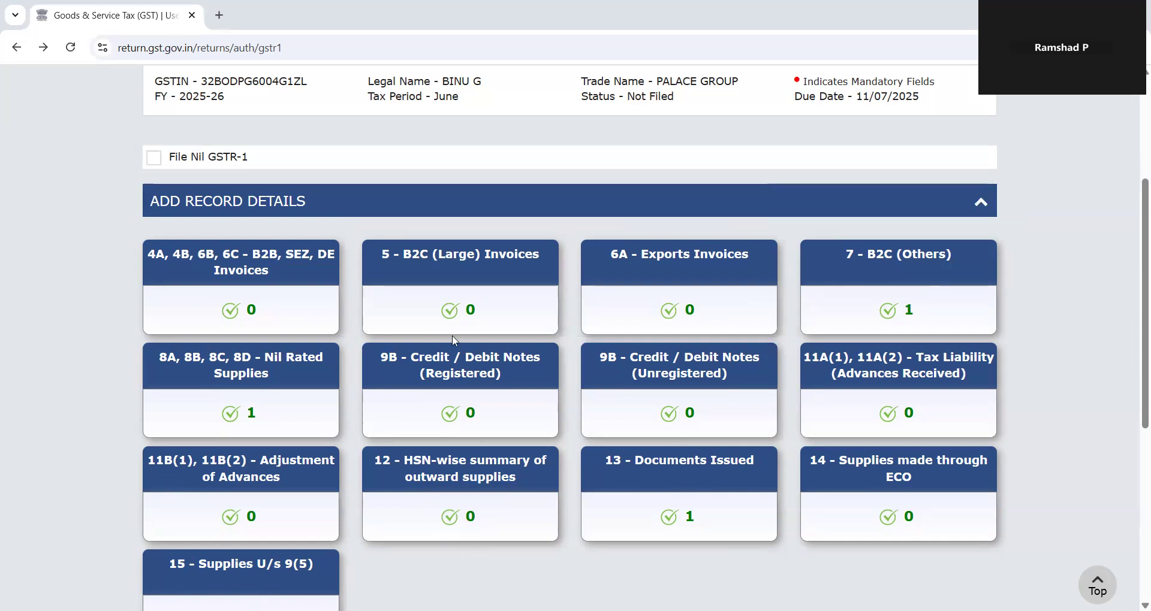
{"action": "left_click", "coordinate": [251, 394]}
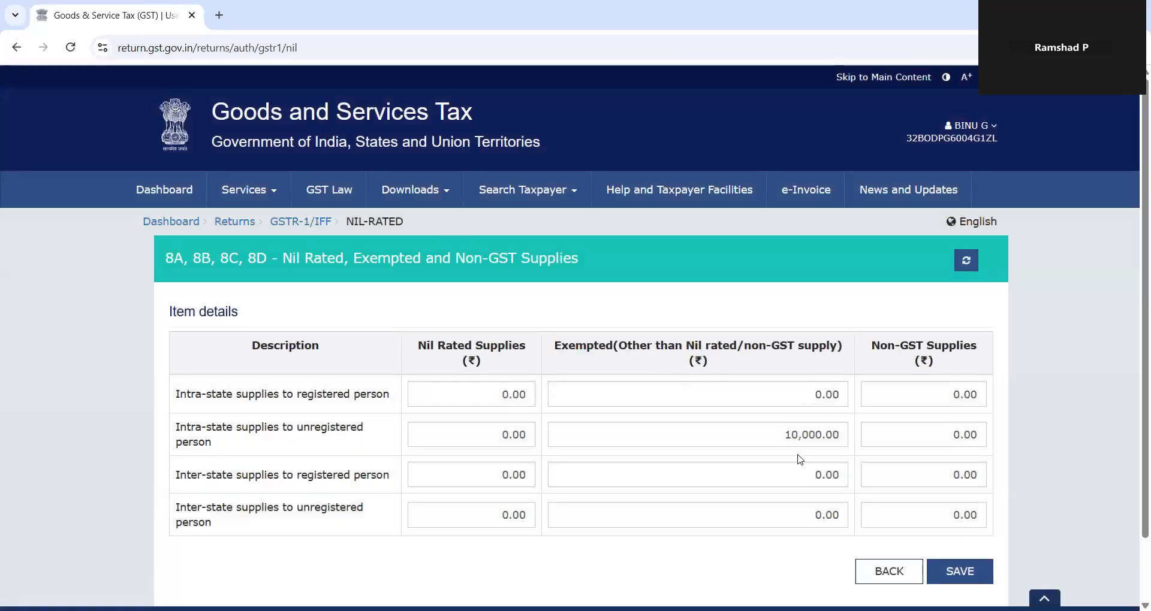
{"action": "left_click", "coordinate": [877, 569]}
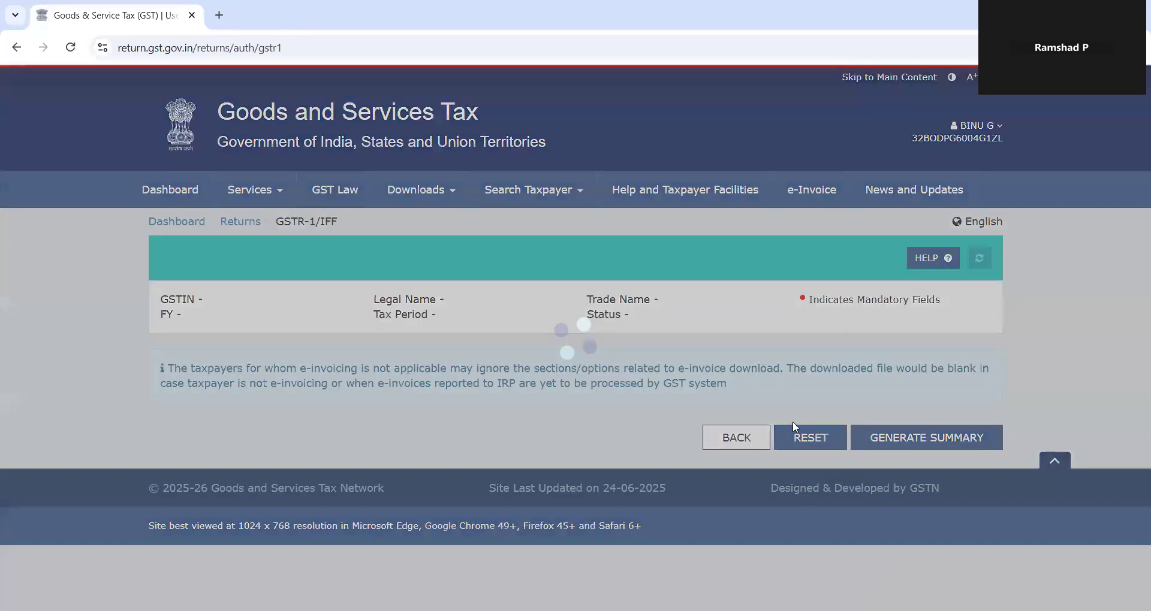
Try to generate the GSTR-1 summary for June and refresh the return's status.
{"action": "scroll", "coordinate": [839, 336], "scroll_direction": "down", "scroll_amount": 3}
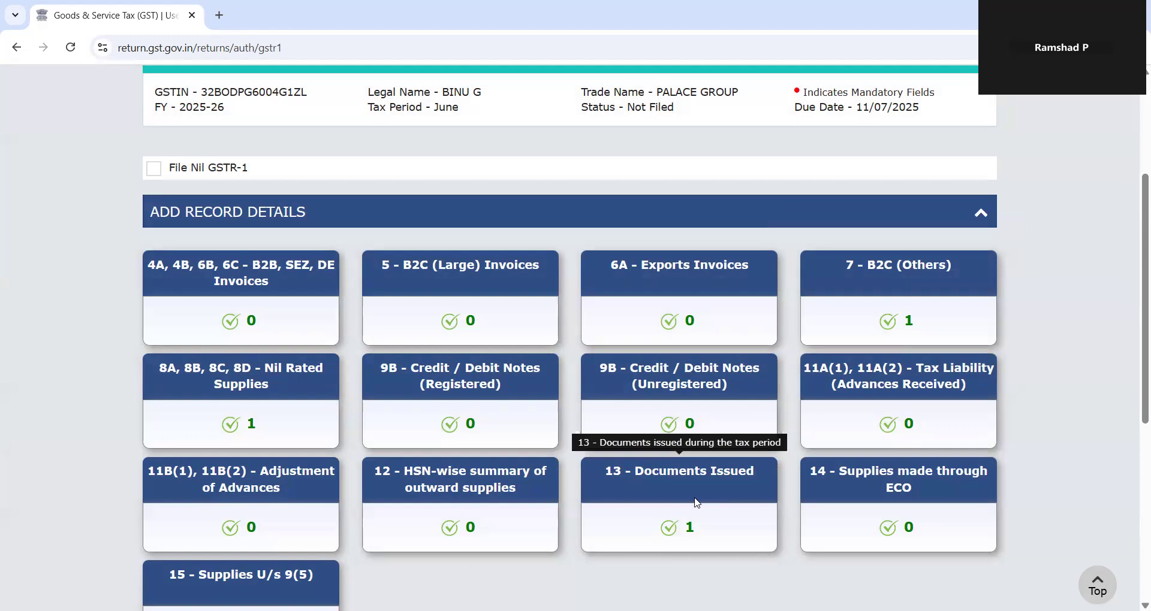
{"action": "scroll", "coordinate": [695, 480], "scroll_direction": "down", "scroll_amount": 6}
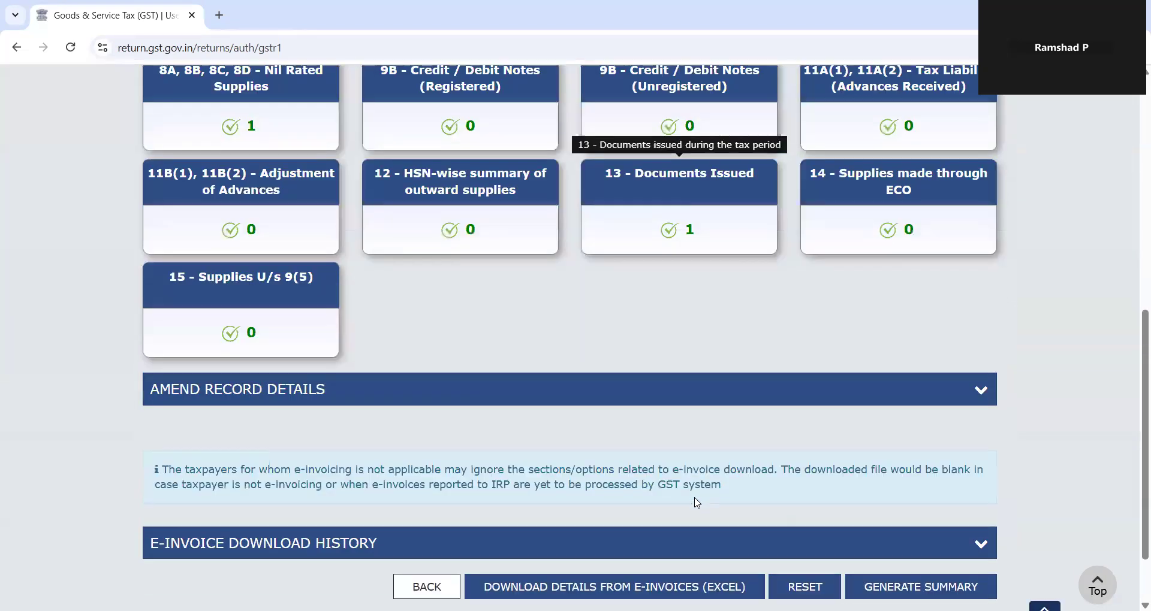
{"action": "left_click", "coordinate": [940, 503]}
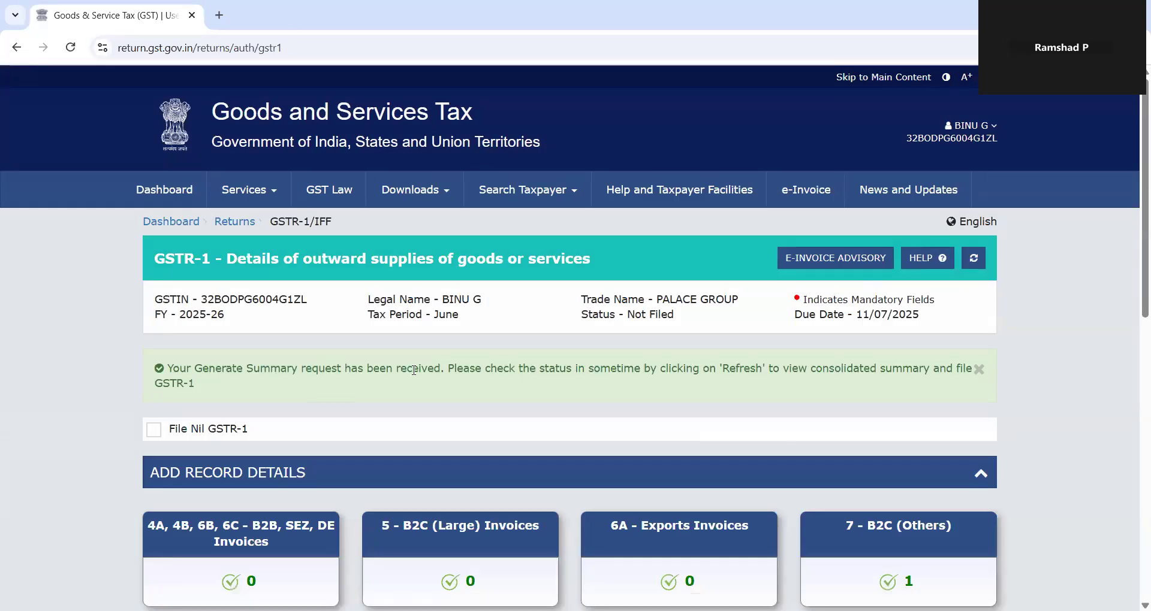
{"action": "left_click", "coordinate": [972, 262]}
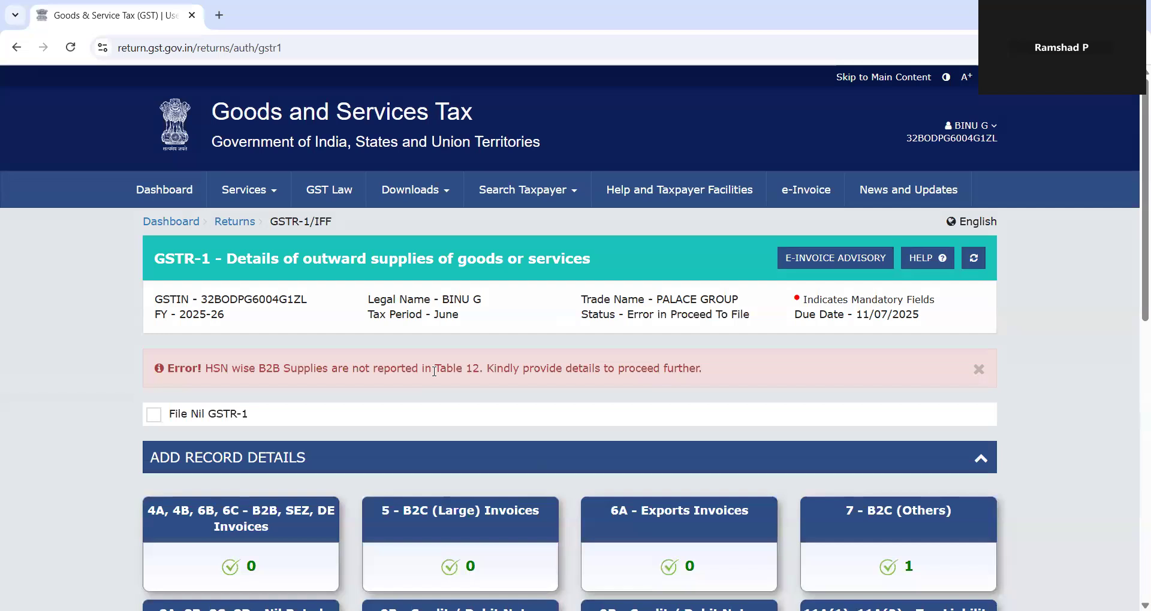
In the Table 12 HSN-wise summary for B2B supplies, search for "phone" and select HSN 85171211.
{"action": "scroll", "coordinate": [471, 384], "scroll_direction": "down", "scroll_amount": 5}
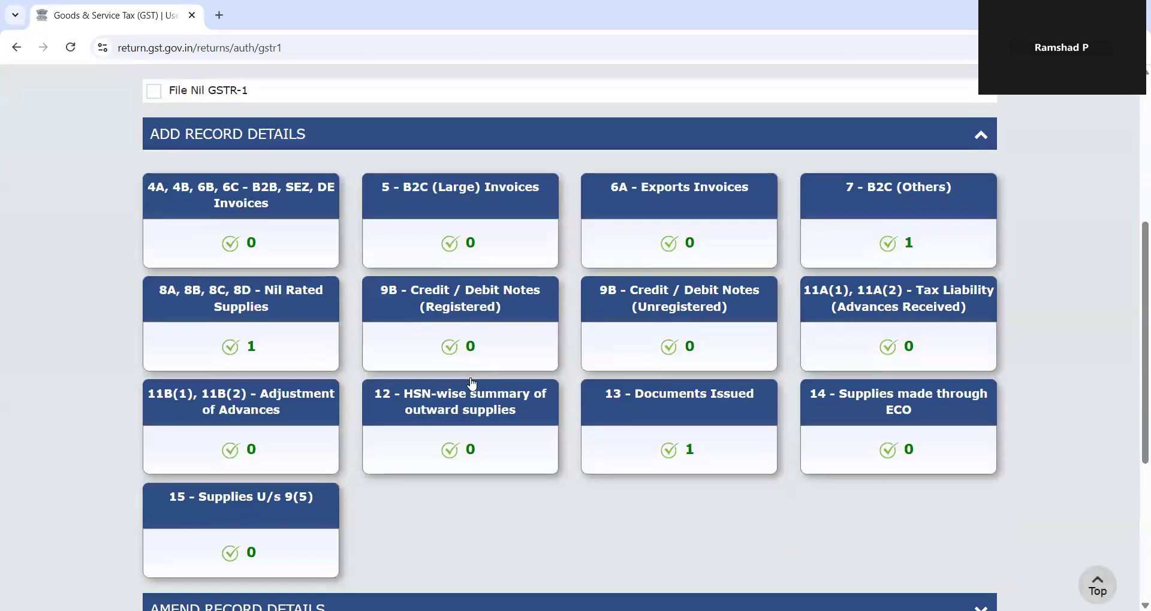
{"action": "scroll", "coordinate": [443, 415], "scroll_direction": "up", "scroll_amount": 4}
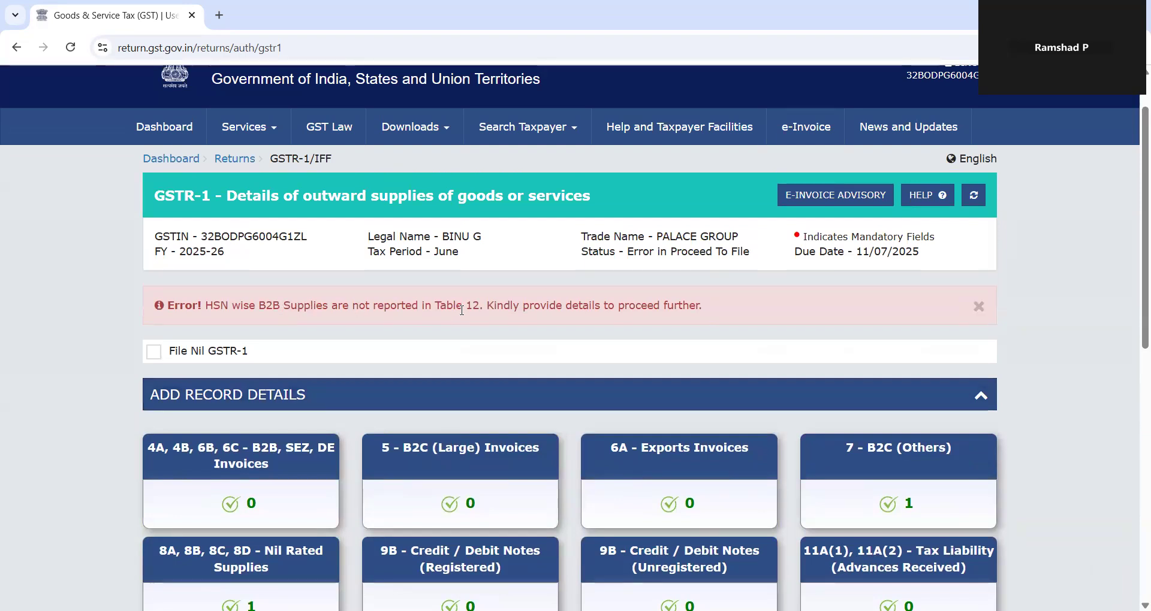
{"action": "scroll", "coordinate": [534, 327], "scroll_direction": "down", "scroll_amount": 2}
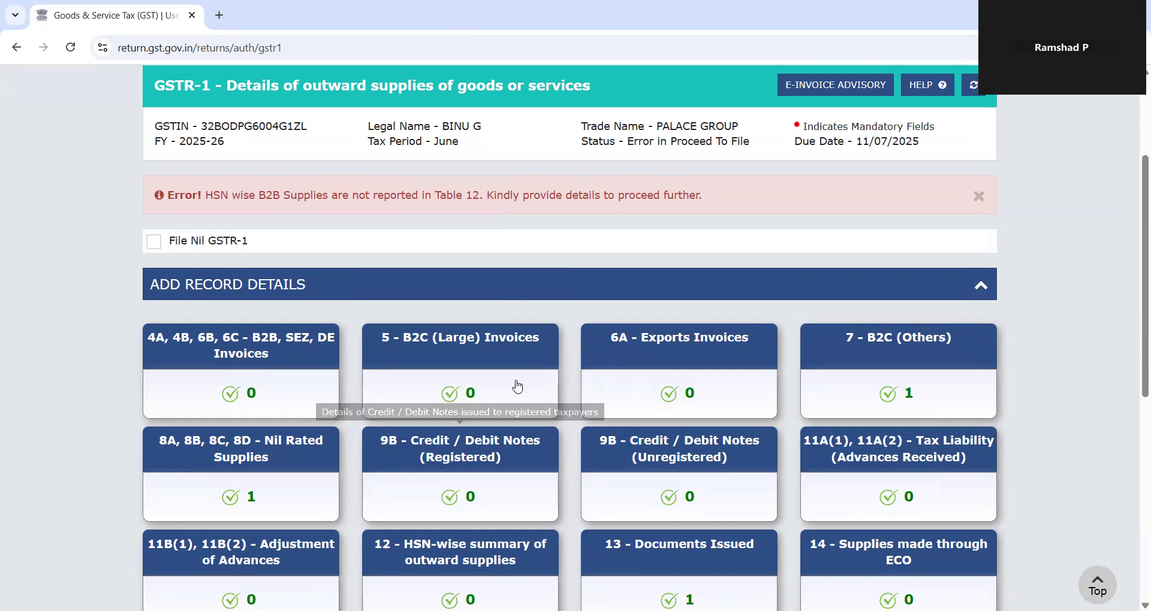
{"action": "left_click", "coordinate": [454, 380]}
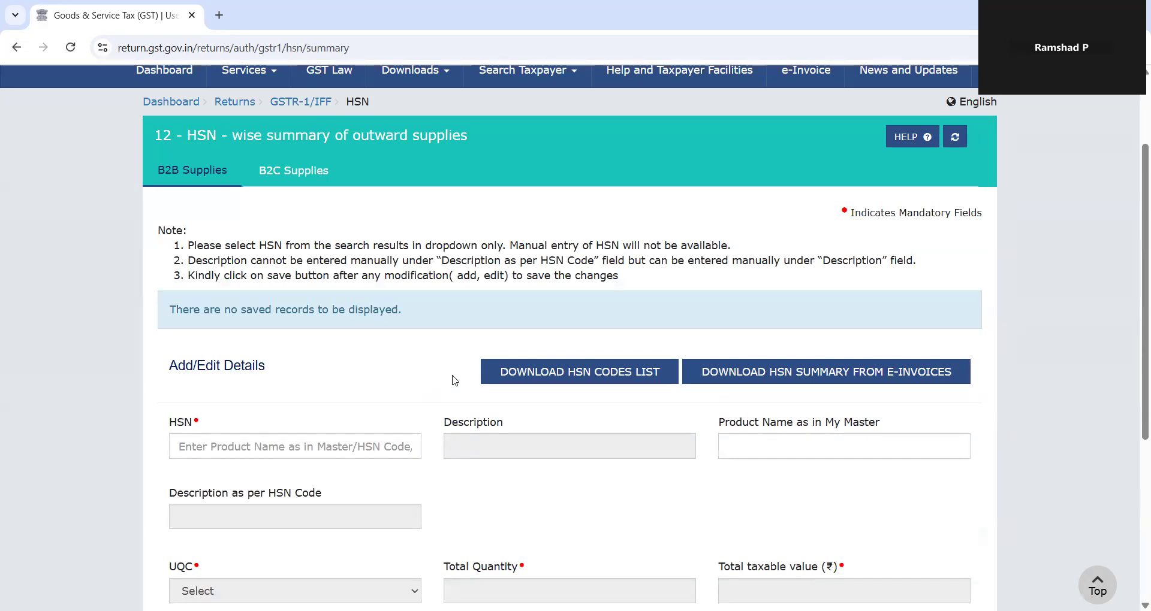
{"action": "scroll", "coordinate": [454, 381], "scroll_direction": "down", "scroll_amount": 2}
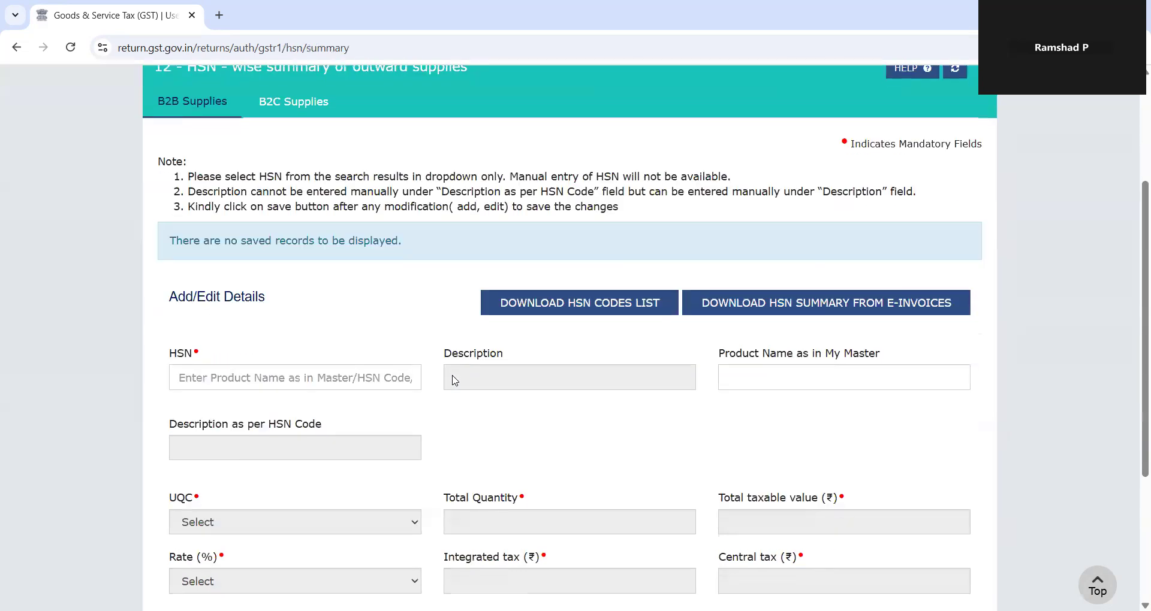
{"action": "left_click", "coordinate": [380, 357]}
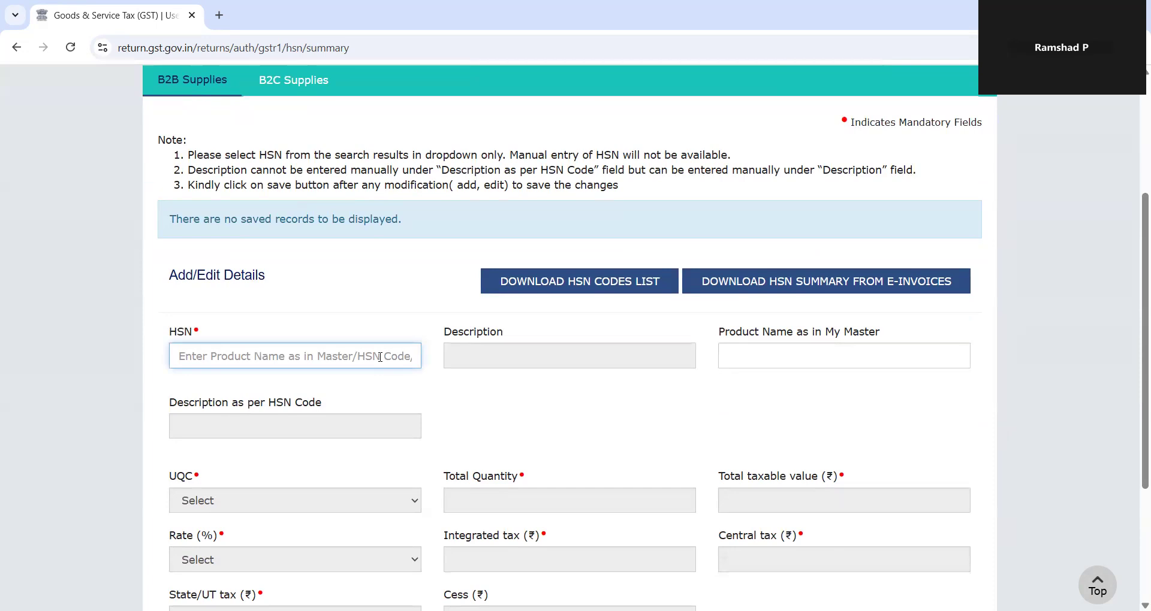
{"action": "type", "text": "phone"}
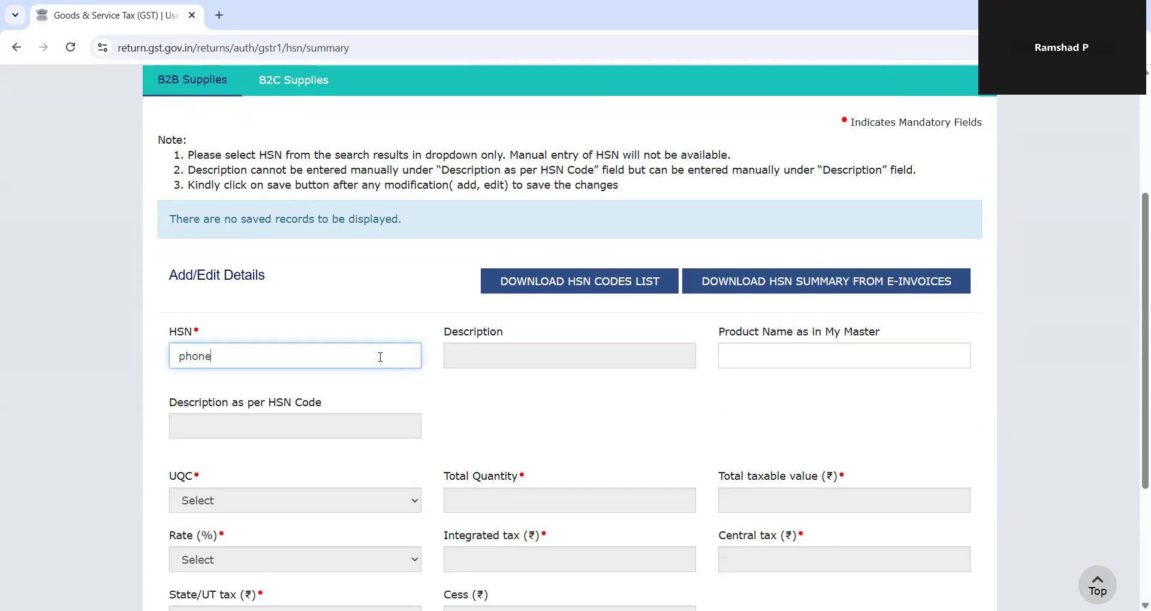
{"action": "scroll", "coordinate": [339, 447], "scroll_direction": "down", "scroll_amount": 1}
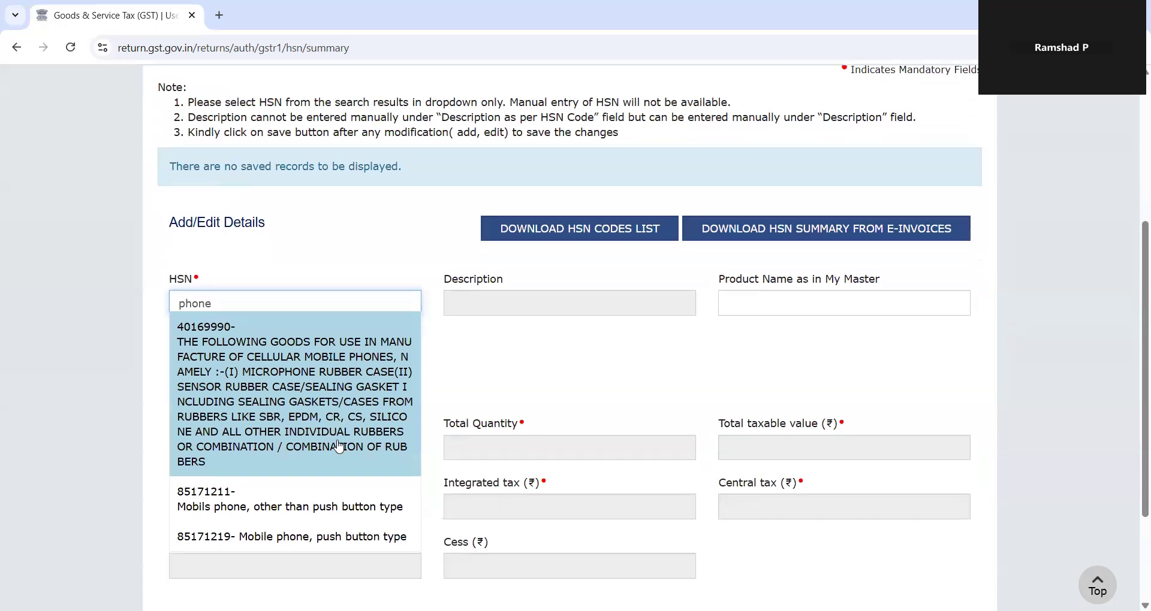
{"action": "left_click", "coordinate": [296, 492]}
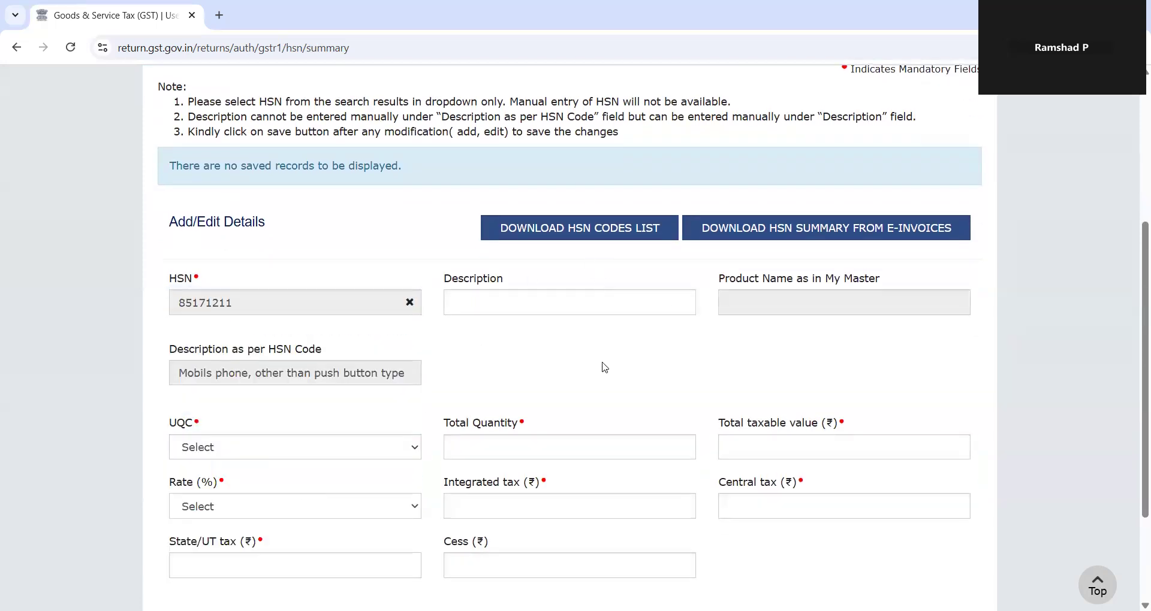
Set the HSN entry's UQC to BOX-BOX, total quantity to 1 and total taxable value to 1.
{"action": "scroll", "coordinate": [655, 337], "scroll_direction": "down", "scroll_amount": 2}
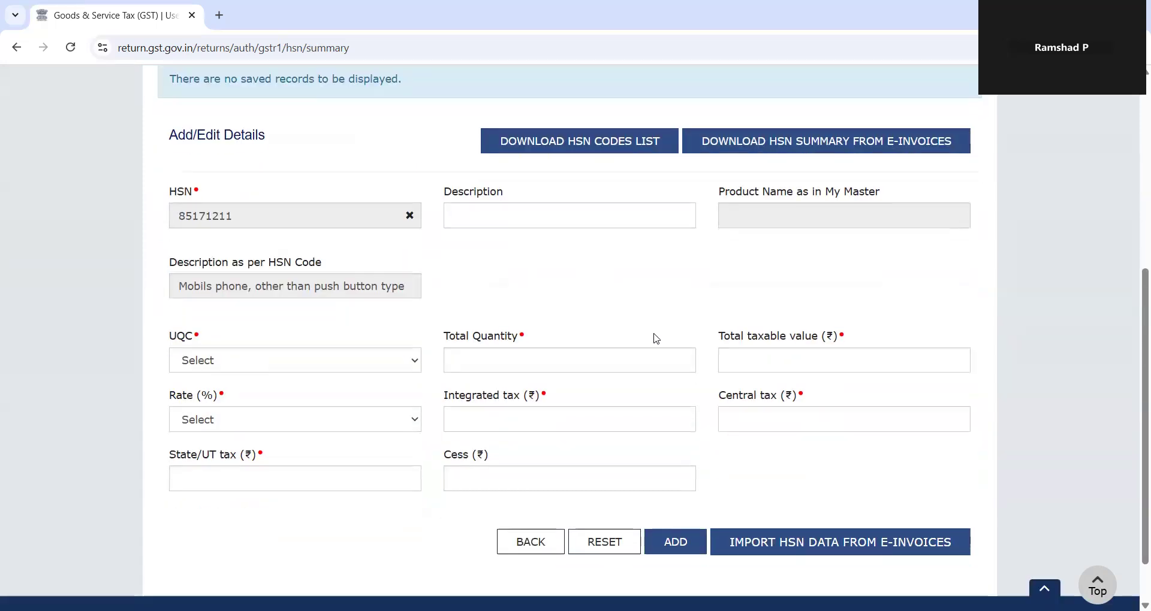
{"action": "left_click", "coordinate": [352, 365]}
{"action": "scroll", "coordinate": [297, 259], "scroll_direction": "down", "scroll_amount": 1}
{"action": "scroll", "coordinate": [297, 259], "scroll_direction": "up", "scroll_amount": 1}
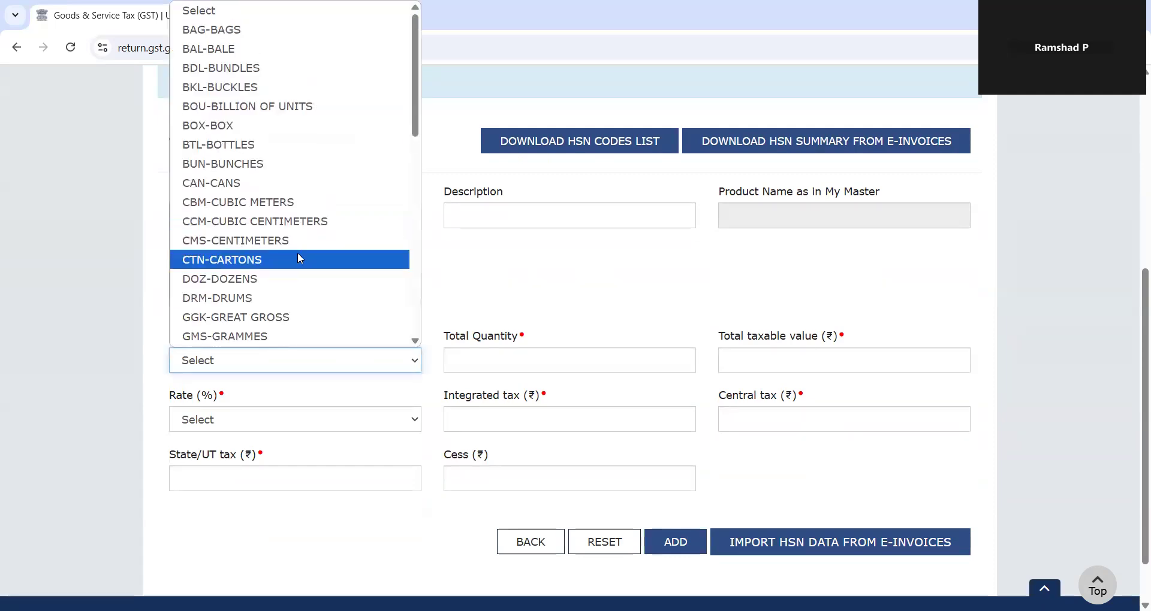
{"action": "left_click", "coordinate": [252, 124]}
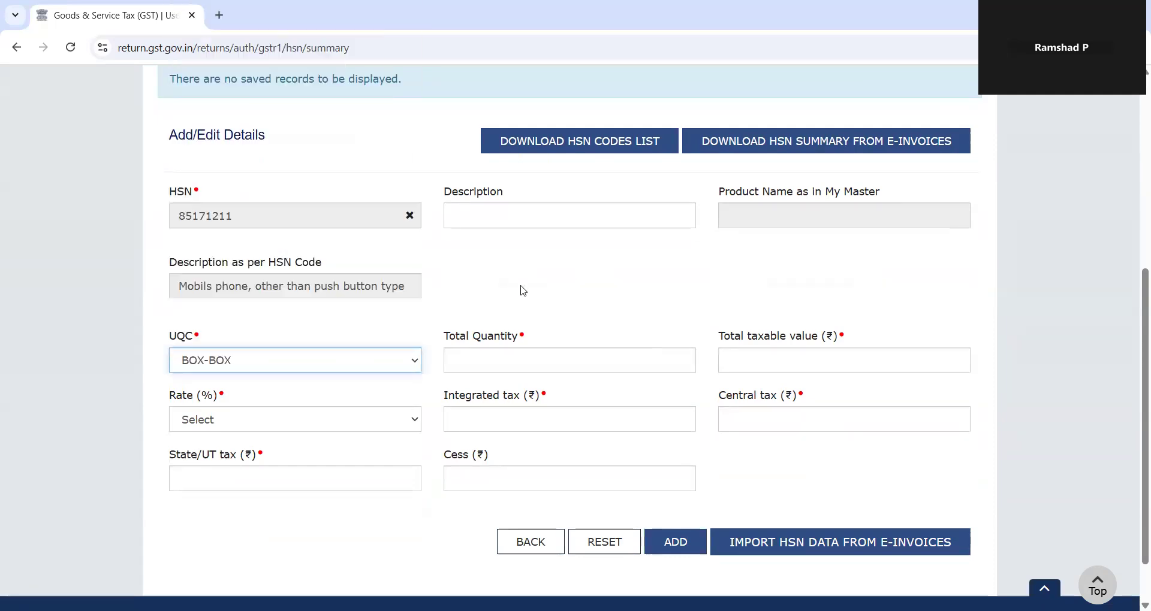
{"action": "left_click", "coordinate": [543, 353]}
{"action": "type", "text": "1"}
{"action": "left_click", "coordinate": [759, 313]}
{"action": "left_click", "coordinate": [780, 352]}
{"action": "type", "text": "1"}
{"action": "left_click", "coordinate": [887, 279]}
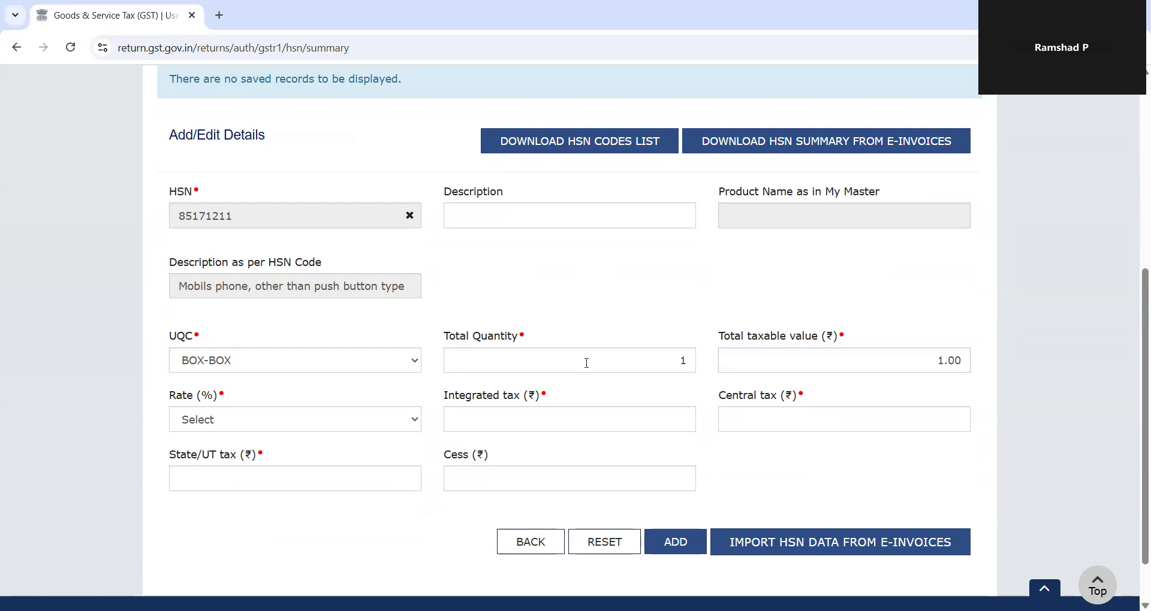
Set the HSN entry's rate to 5% and its integrated, central and State/UT tax amounts to 0.
{"action": "left_click", "coordinate": [357, 422]}
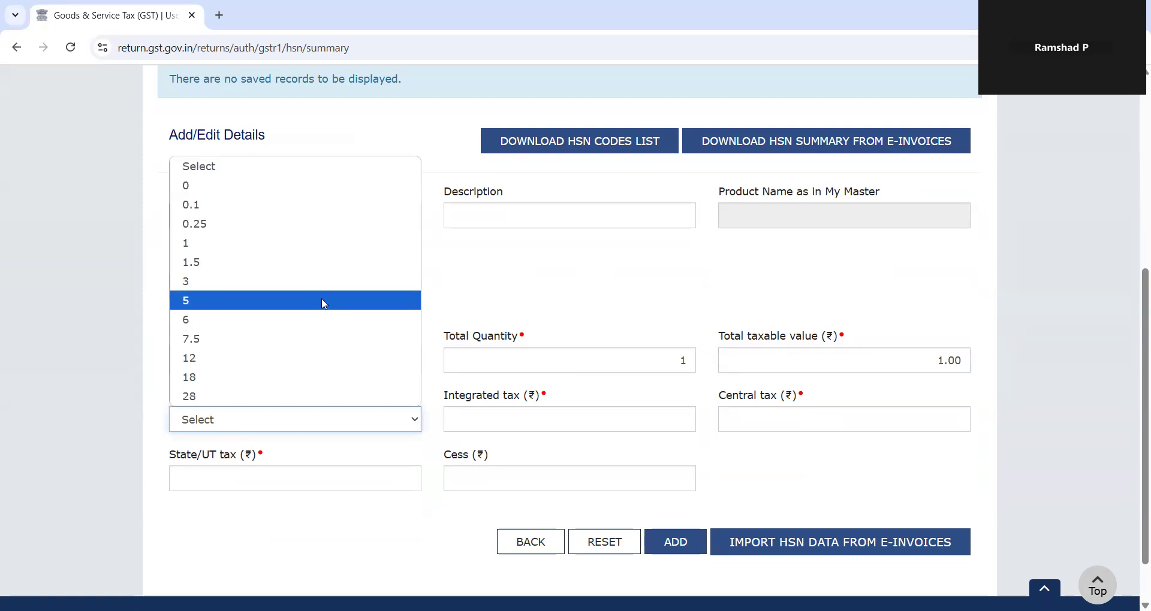
{"action": "left_click", "coordinate": [325, 303]}
{"action": "left_click", "coordinate": [523, 513]}
{"action": "type", "text": "0"}
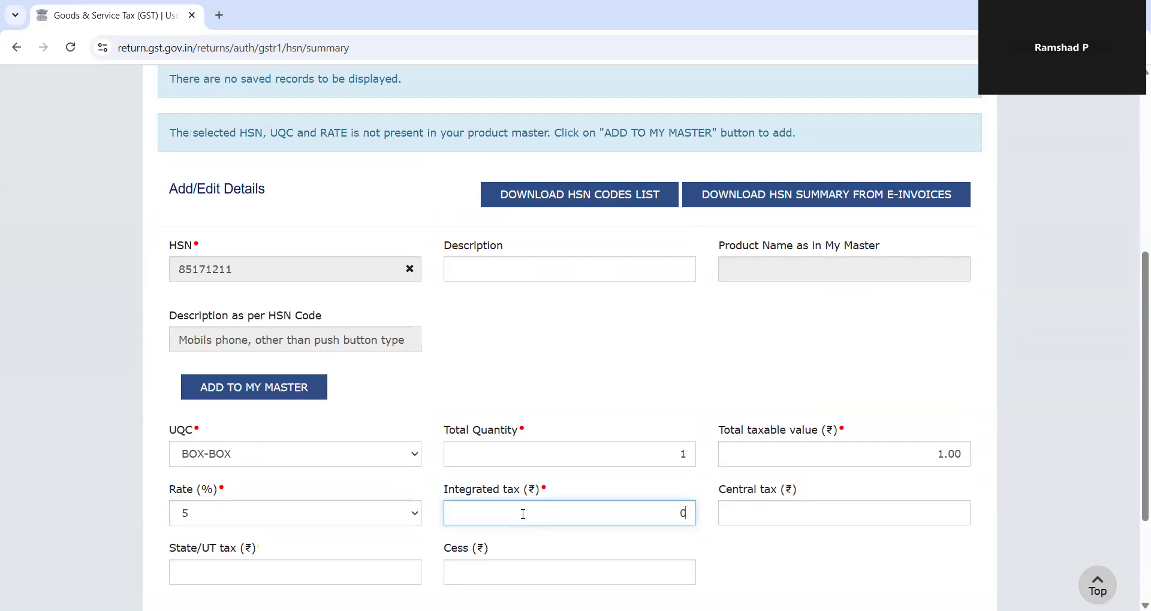
{"action": "left_click", "coordinate": [739, 521]}
{"action": "type", "text": "0"}
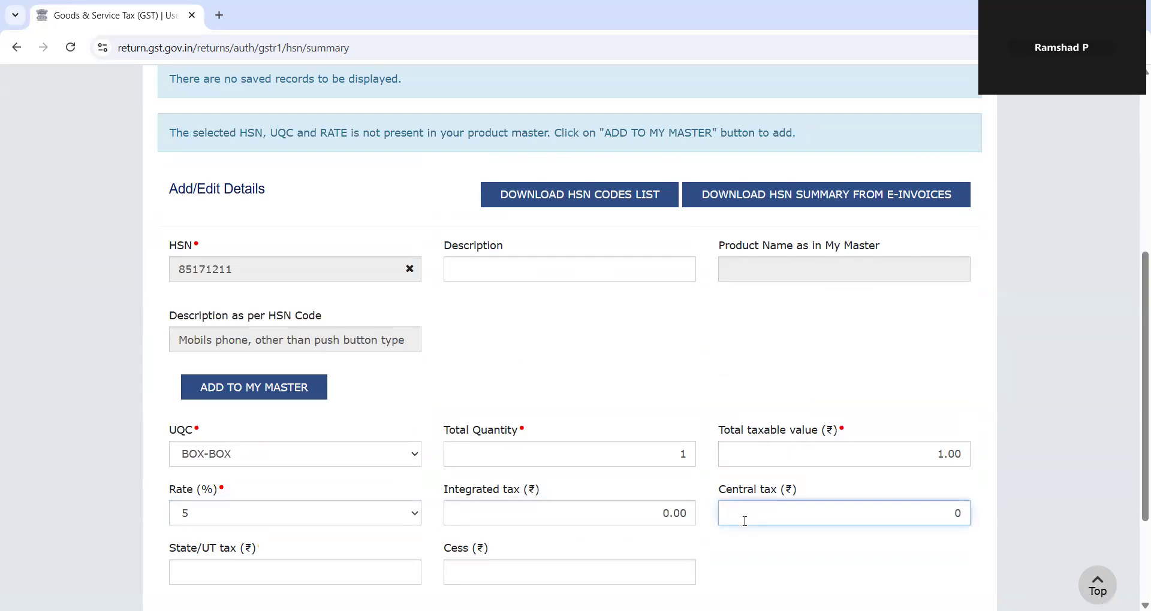
{"action": "scroll", "coordinate": [334, 456], "scroll_direction": "down", "scroll_amount": 2}
{"action": "left_click", "coordinate": [339, 472]}
{"action": "type", "text": "0"}
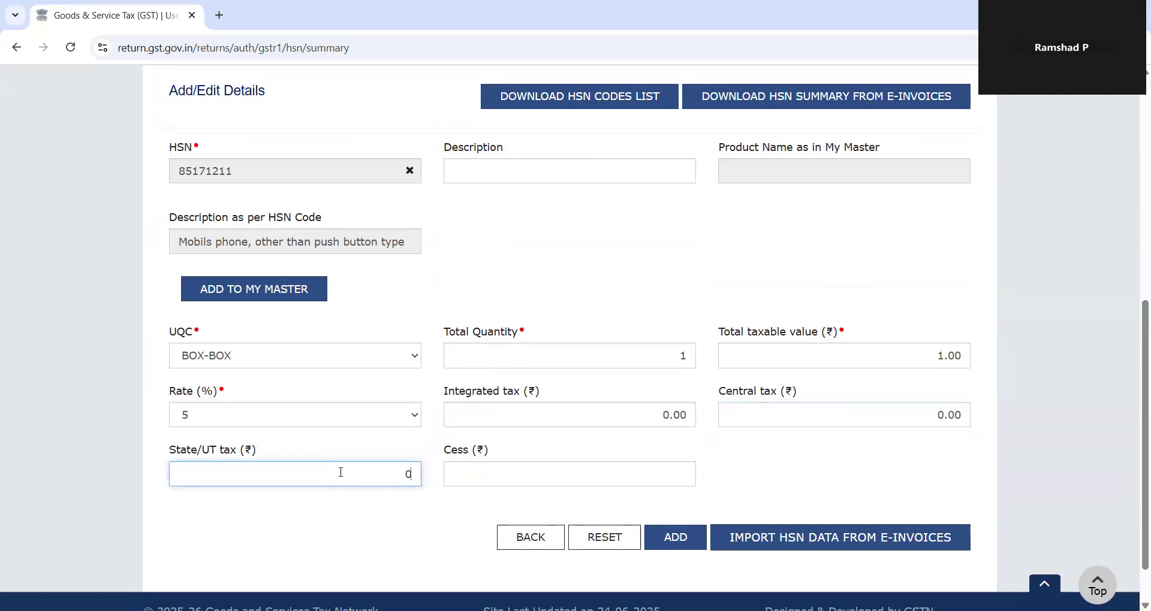
{"action": "left_click", "coordinate": [797, 454]}
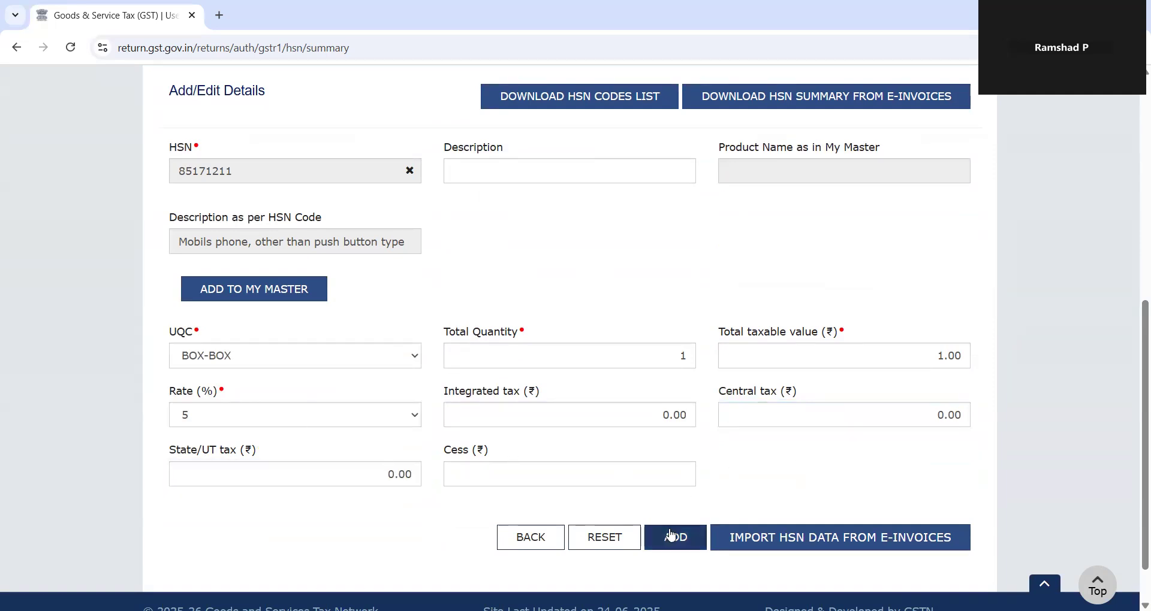
Add and save the B2B HSN entry, and return to the GSTR-1 overview.
{"action": "left_click", "coordinate": [671, 535]}
{"action": "scroll", "coordinate": [671, 533], "scroll_direction": "down", "scroll_amount": 15}
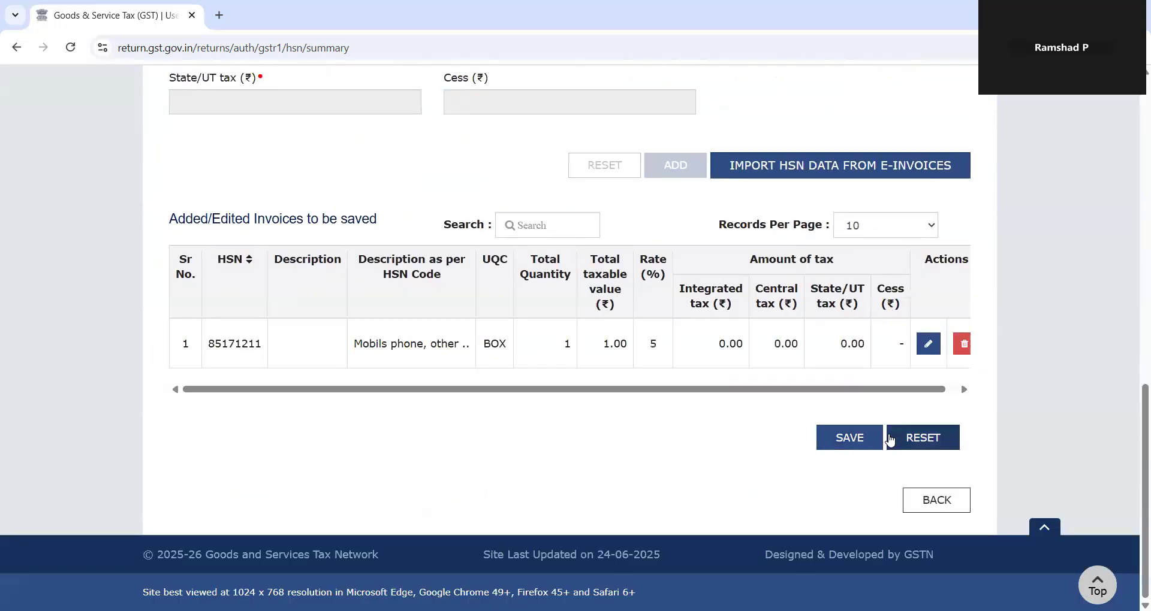
{"action": "left_click", "coordinate": [874, 438]}
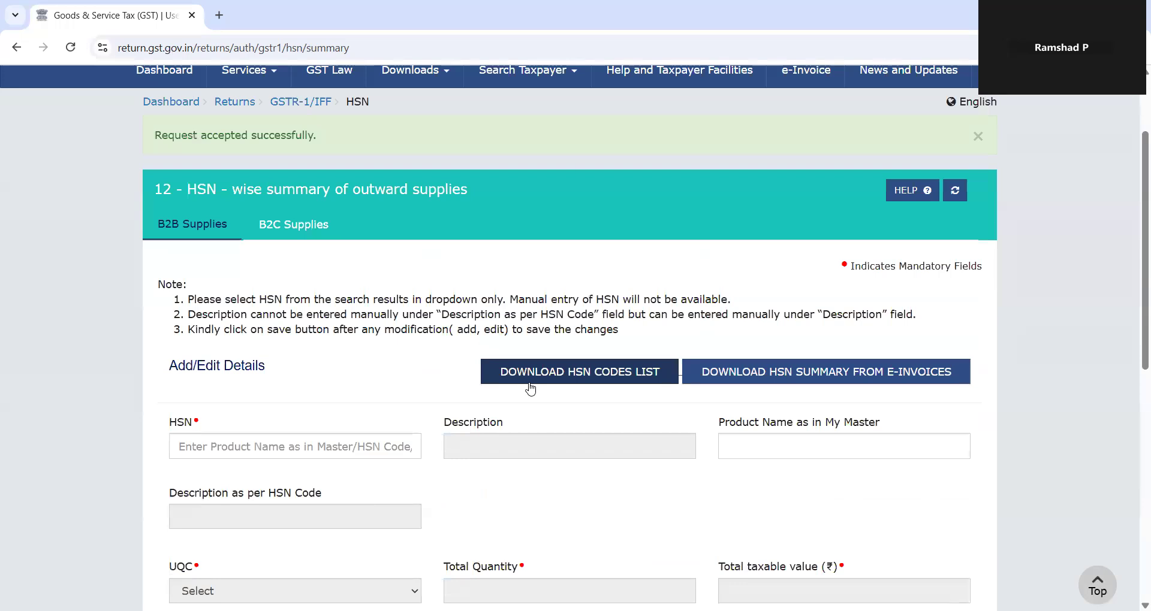
{"action": "scroll", "coordinate": [531, 389], "scroll_direction": "left", "scroll_amount": 5}
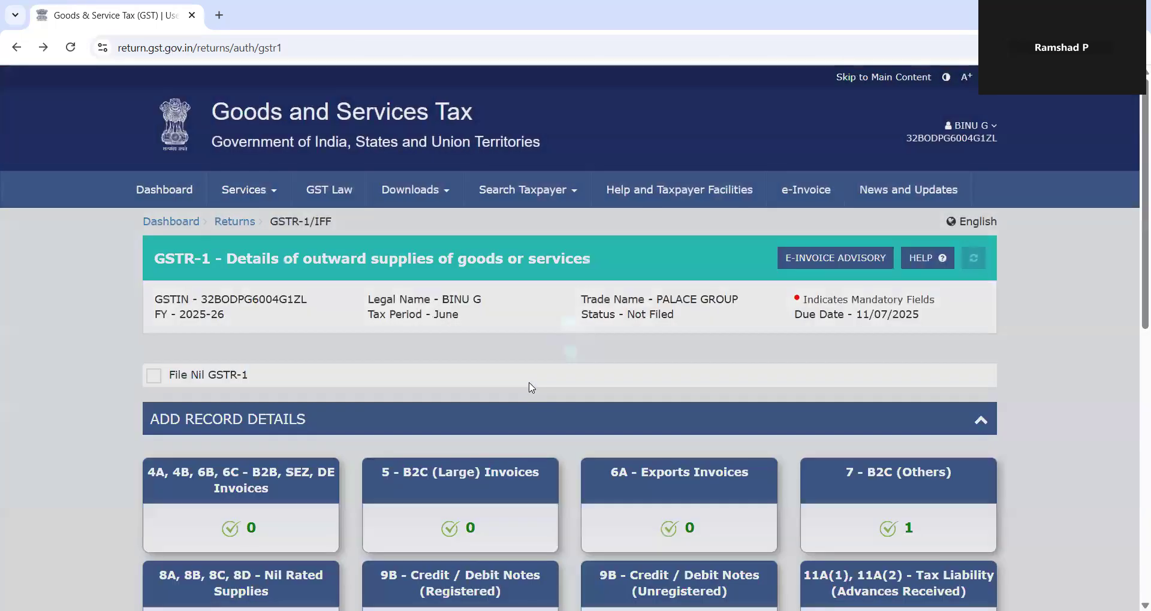
Generate the GSTR-1 summary with the HSN entry included, refresh the status and agree to proceed despite the Table 12 mismatch.
{"action": "scroll", "coordinate": [530, 388], "scroll_direction": "down", "scroll_amount": 3}
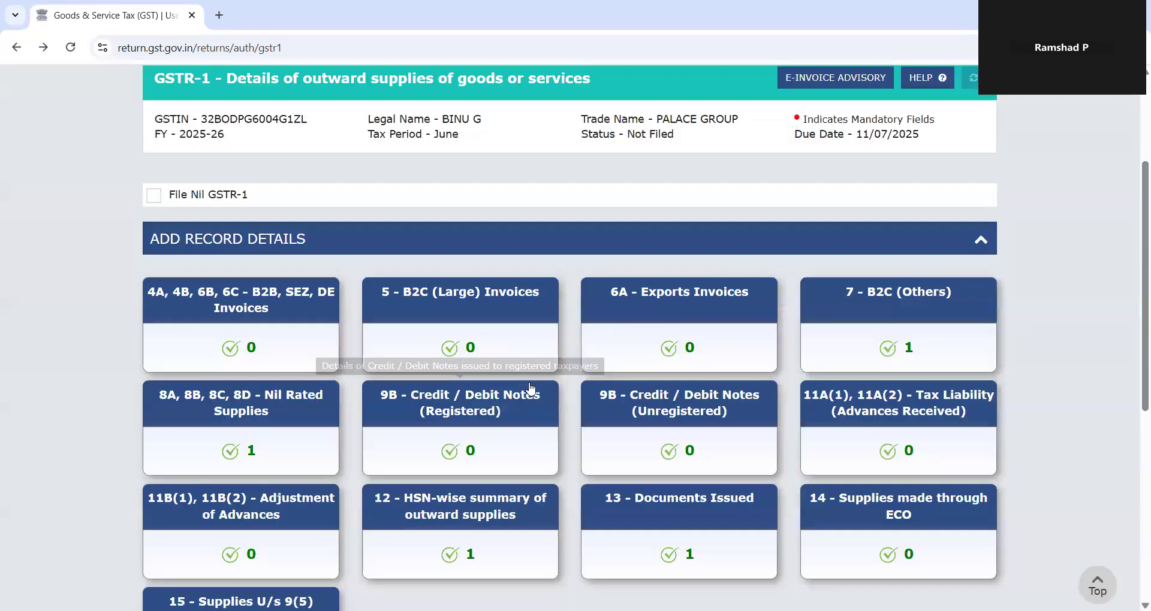
{"action": "scroll", "coordinate": [531, 389], "scroll_direction": "down", "scroll_amount": 2}
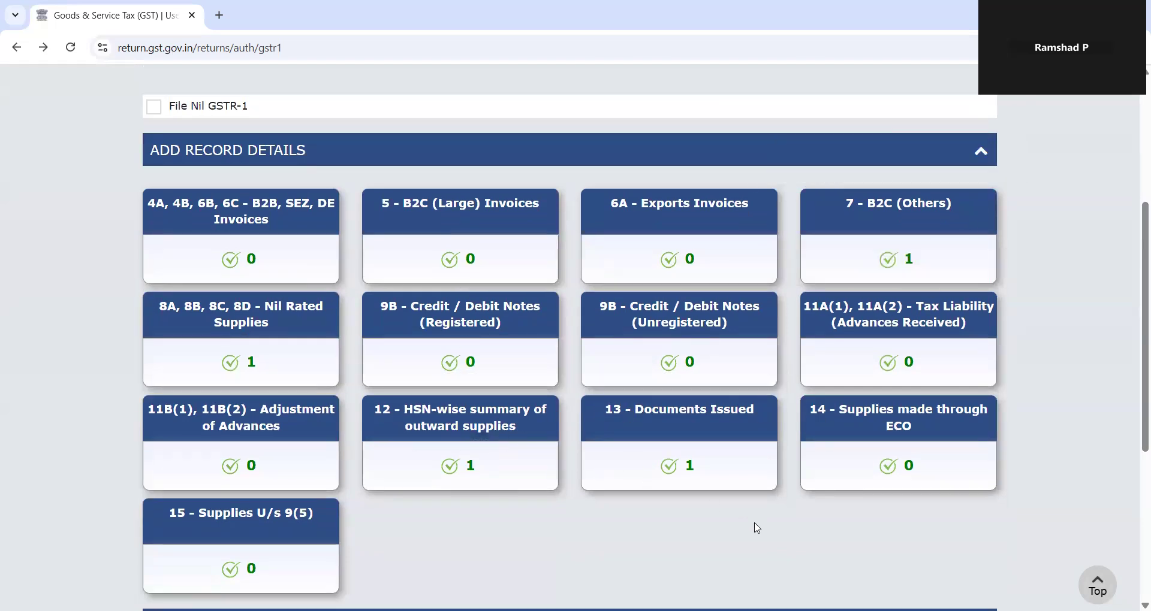
{"action": "scroll", "coordinate": [757, 528], "scroll_direction": "down", "scroll_amount": 5}
{"action": "left_click", "coordinate": [916, 508]}
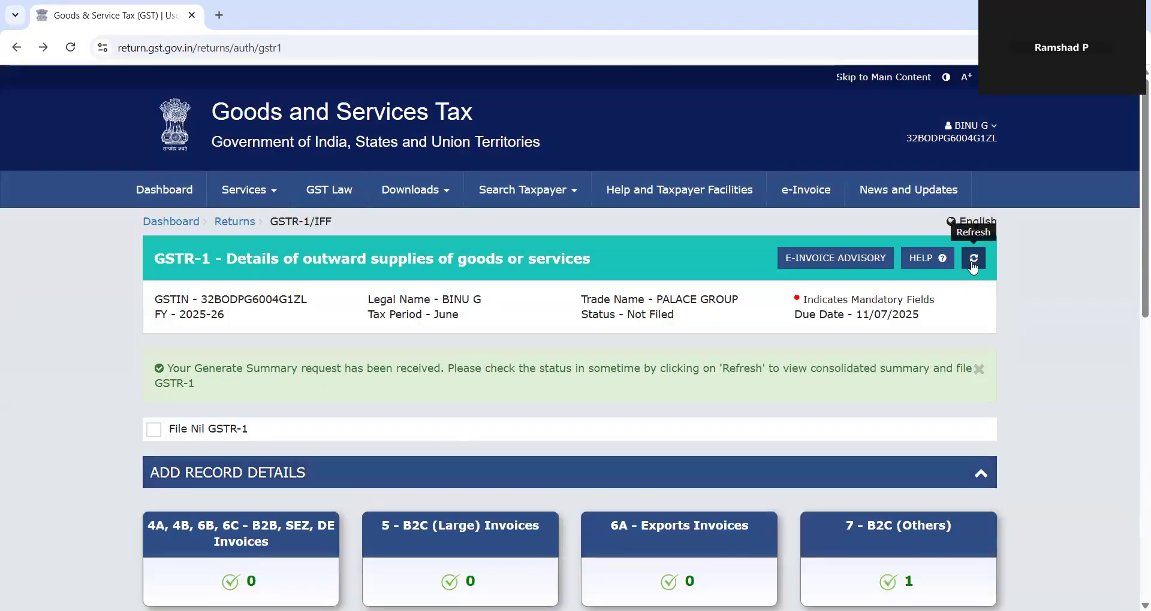
{"action": "left_click", "coordinate": [974, 263]}
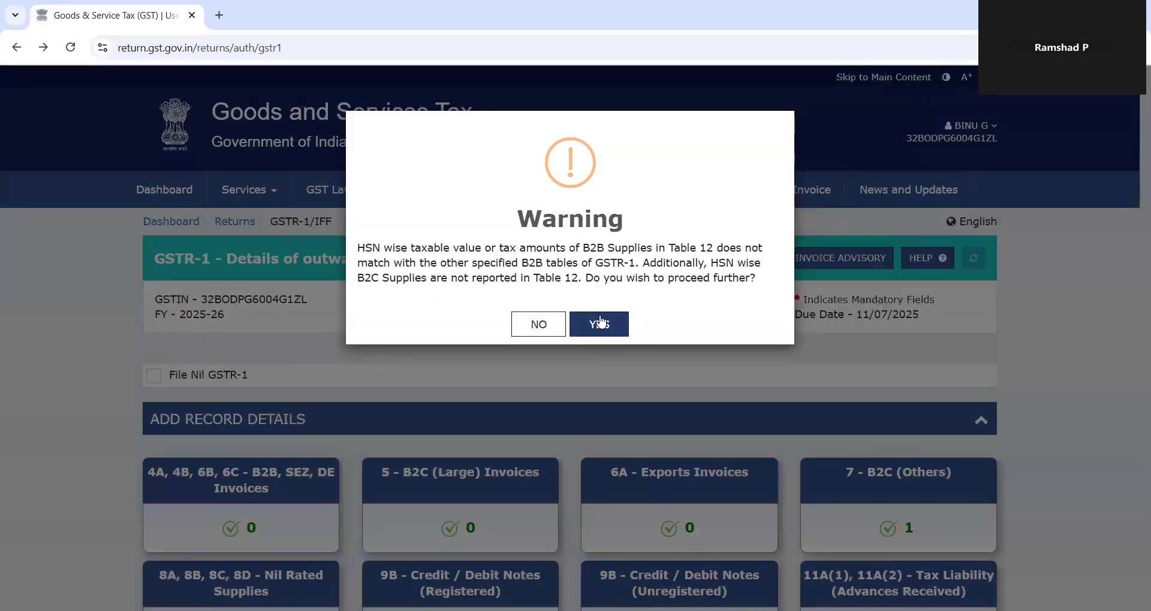
{"action": "left_click", "coordinate": [600, 324]}
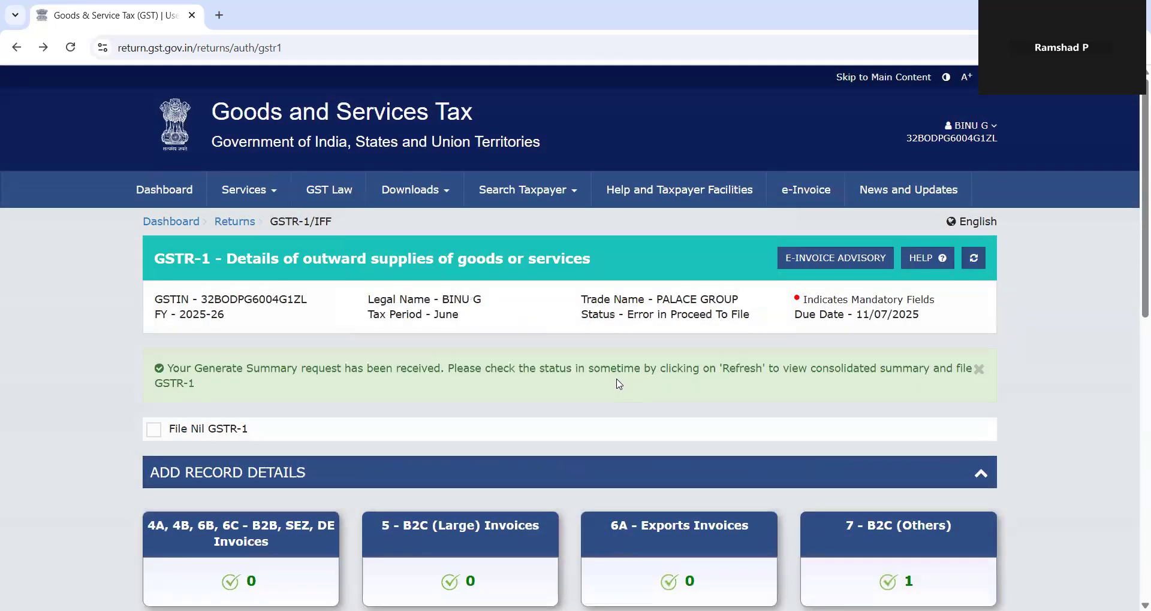
Submit another request to generate the GSTR-1 summary.
{"action": "scroll", "coordinate": [619, 384], "scroll_direction": "down", "scroll_amount": 7}
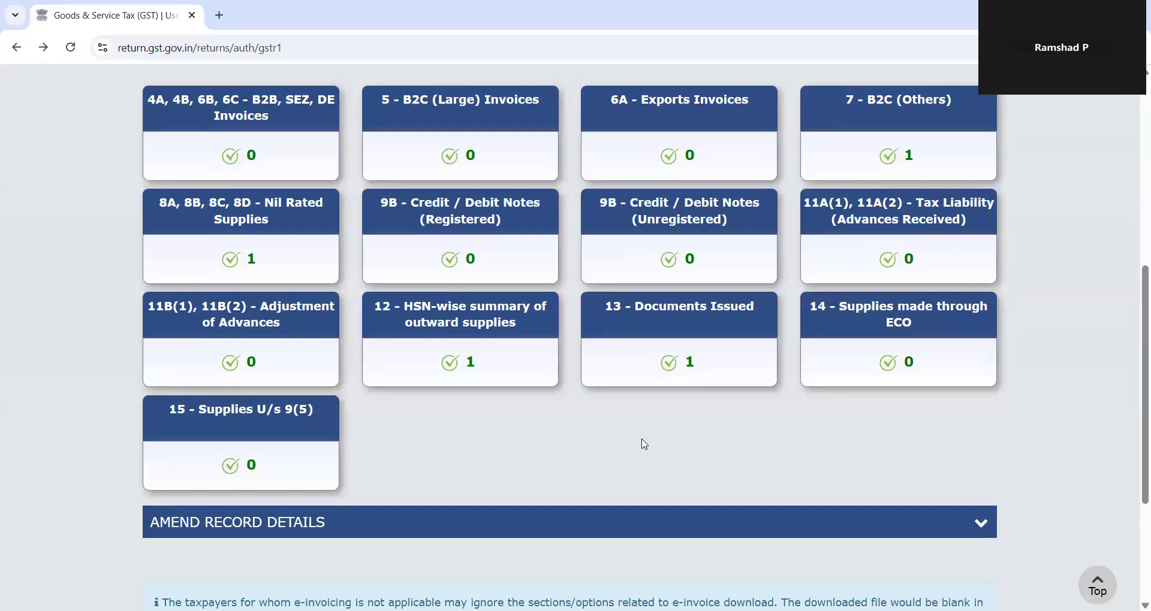
{"action": "scroll", "coordinate": [644, 443], "scroll_direction": "down", "scroll_amount": 4}
{"action": "left_click", "coordinate": [961, 512]}
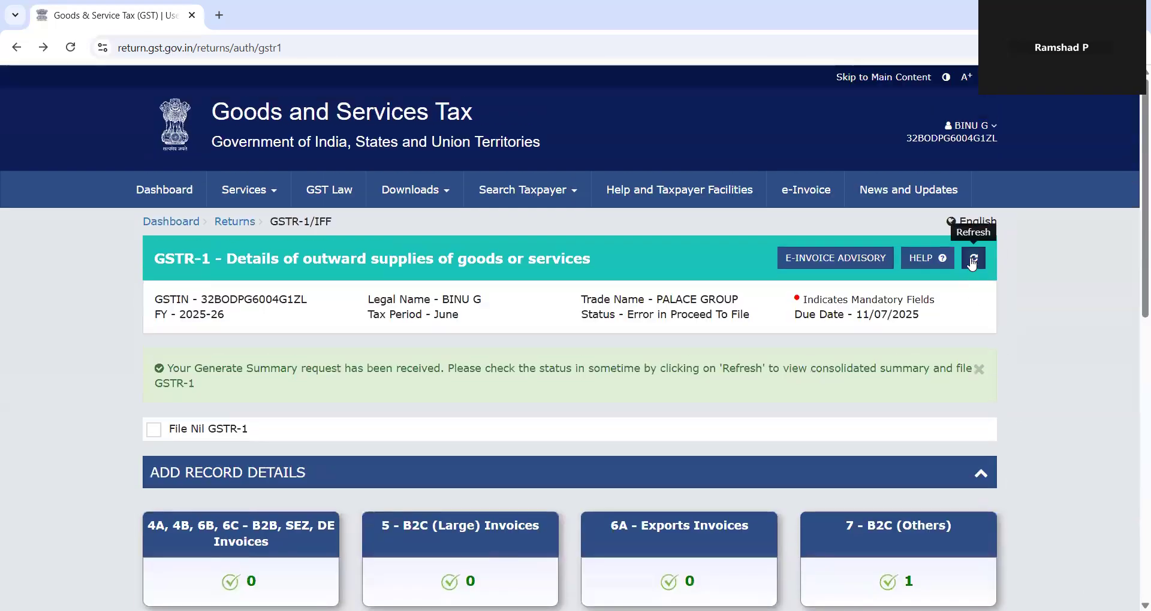
Refresh the GSTR-1 status and proceed to the consolidated filing summary.
{"action": "left_click", "coordinate": [974, 259]}
{"action": "scroll", "coordinate": [1079, 394], "scroll_direction": "down", "scroll_amount": 10}
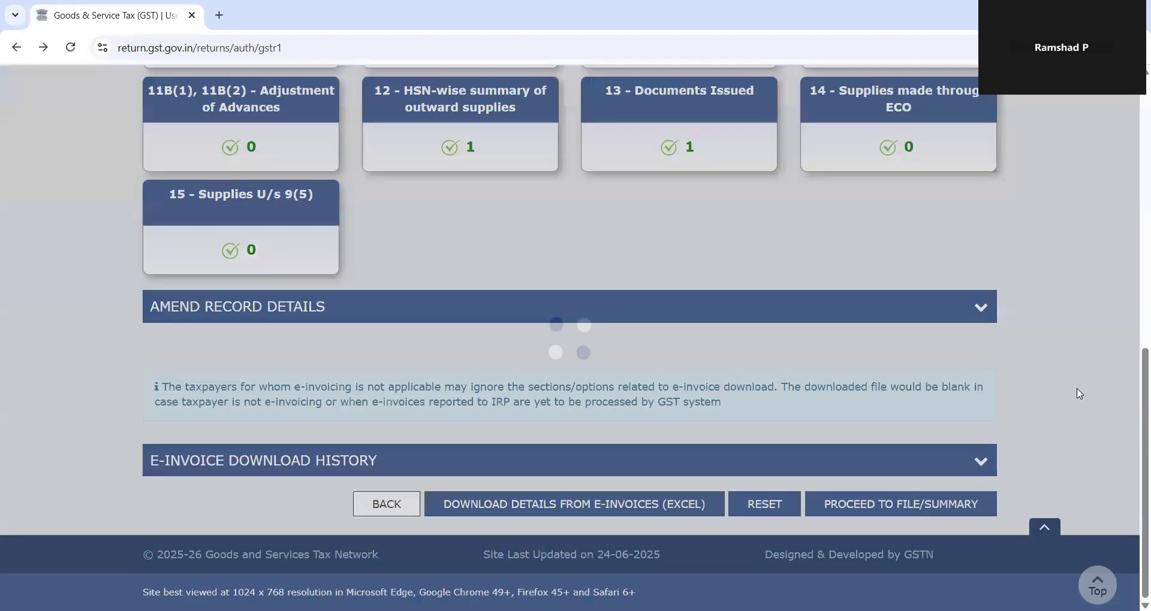
{"action": "left_click", "coordinate": [939, 507]}
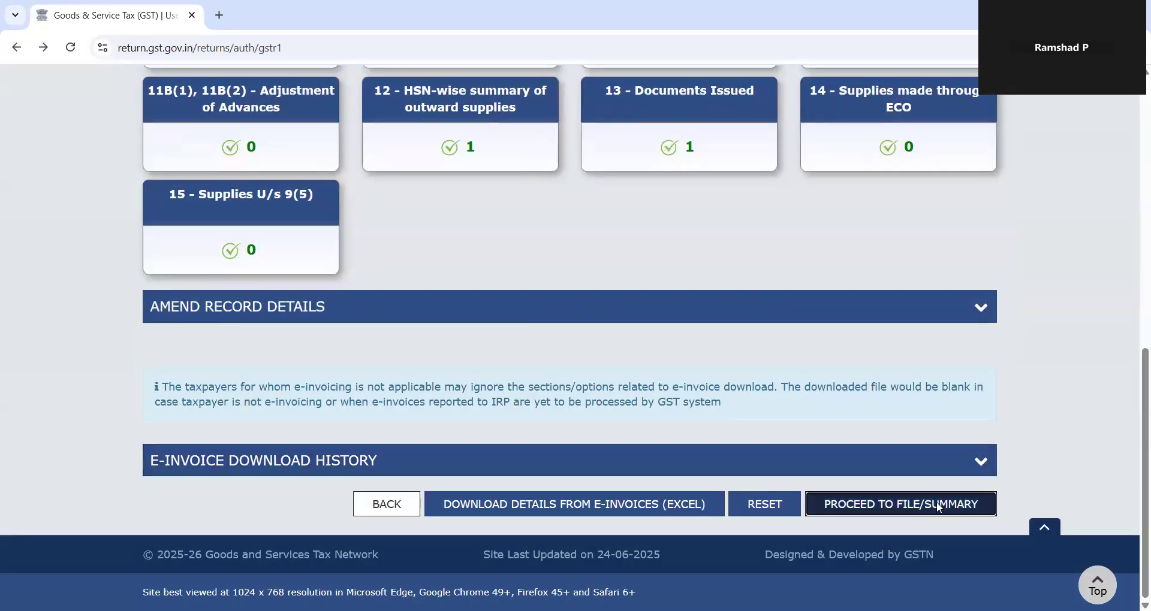
Review the consolidated summary, including the Table 12 HSN-wise totals and return status, and go back to the GSTR-1 overview.
{"action": "scroll", "coordinate": [994, 414], "scroll_direction": "down", "scroll_amount": 6}
{"action": "scroll", "coordinate": [994, 413], "scroll_direction": "down", "scroll_amount": 10}
{"action": "scroll", "coordinate": [994, 413], "scroll_direction": "down", "scroll_amount": 15}
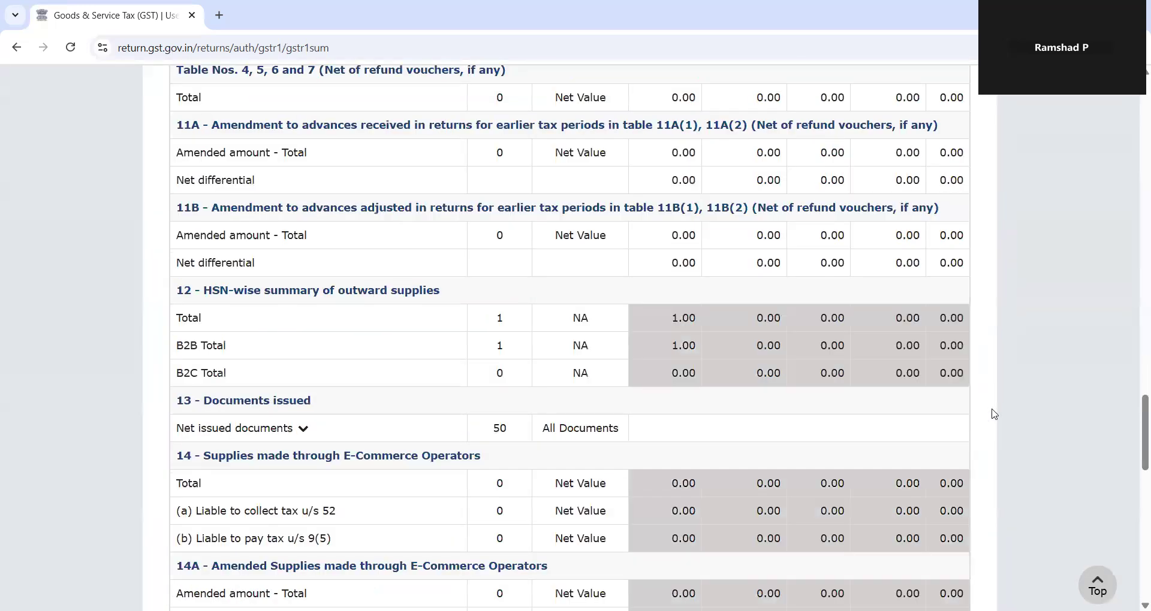
{"action": "scroll", "coordinate": [994, 414], "scroll_direction": "up", "scroll_amount": 20}
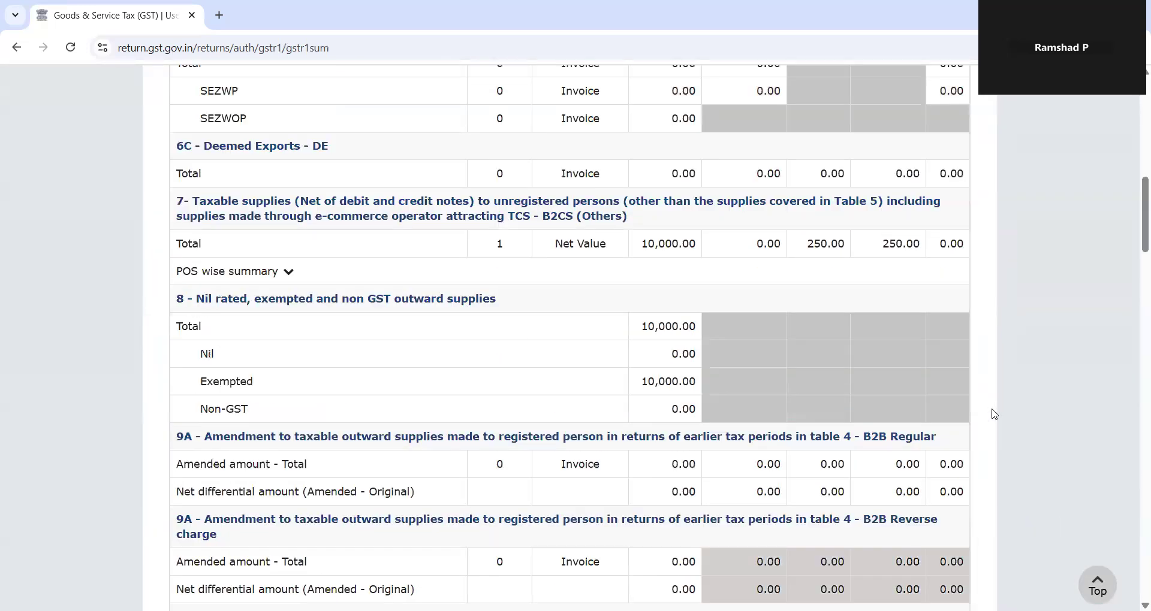
{"action": "scroll", "coordinate": [994, 414], "scroll_direction": "up", "scroll_amount": 15}
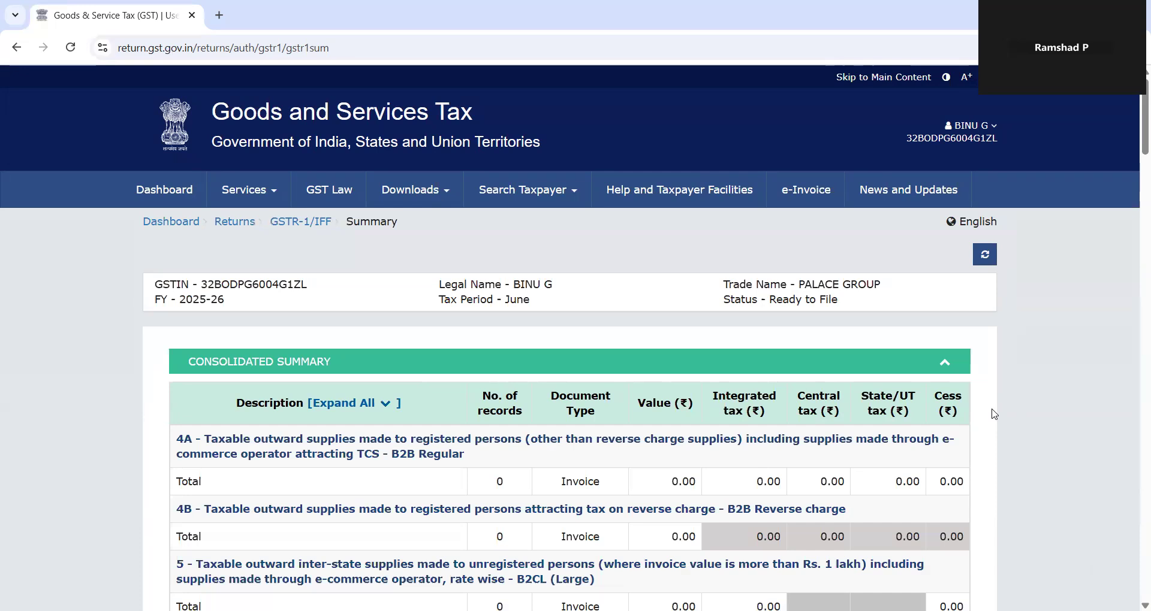
{"action": "scroll", "coordinate": [994, 414], "scroll_direction": "left", "scroll_amount": 5}
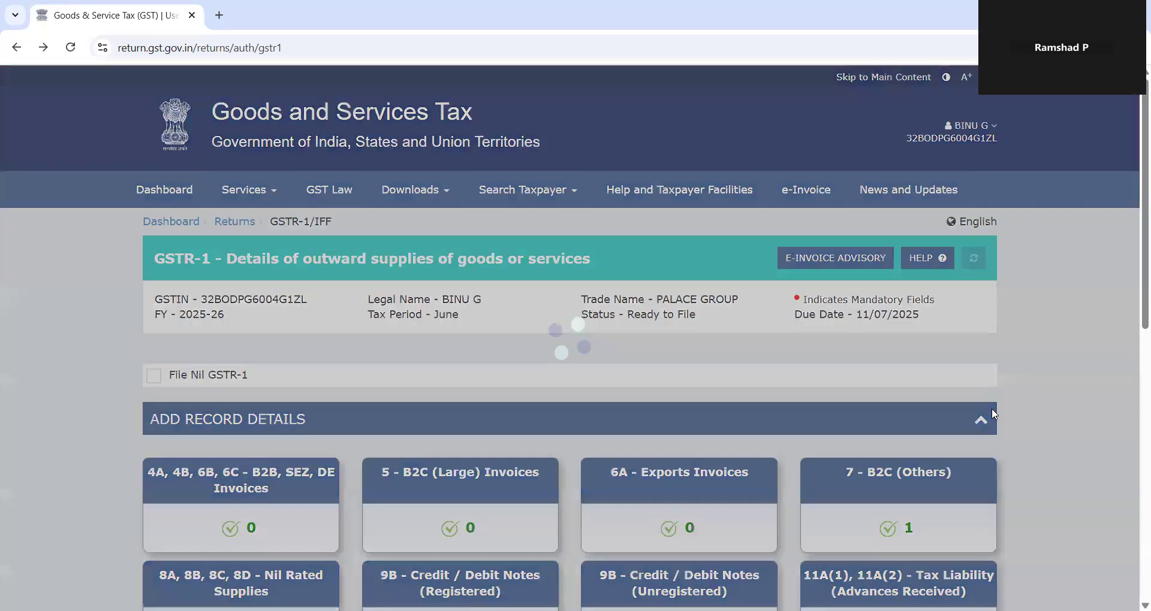